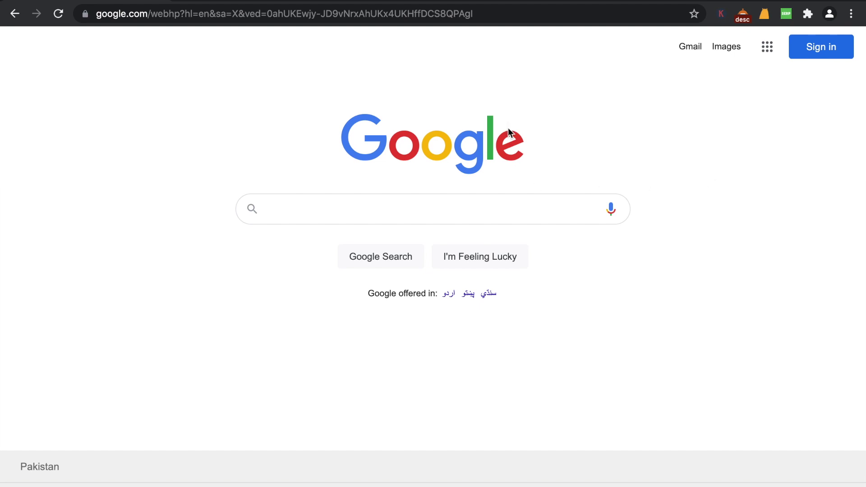
Step: Search Google for 'extension' to find the Chrome Web Store extensions page
{"action": "left_click", "coordinate": [392, 205]}
{"action": "type", "text": "ext"}
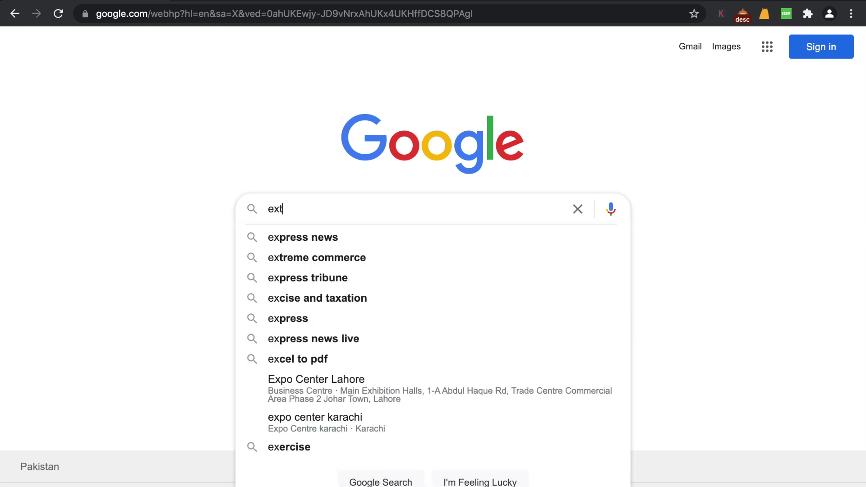
{"action": "type", "text": "enision"}
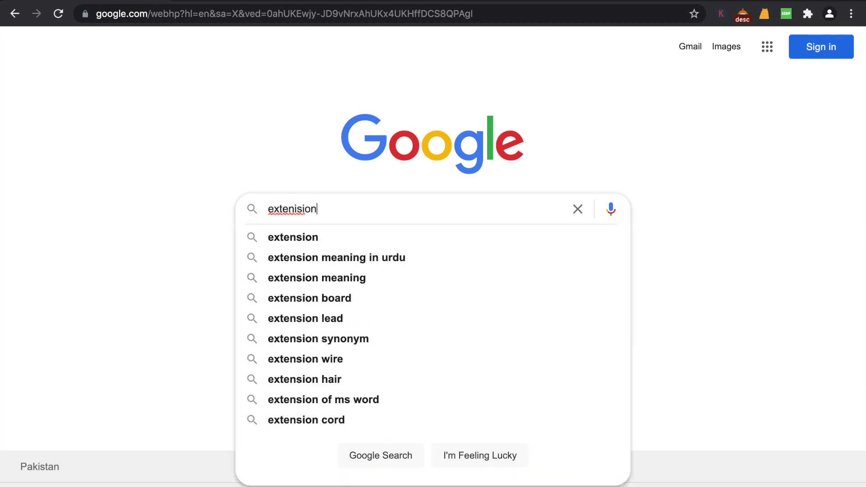
{"action": "key", "text": "Return"}
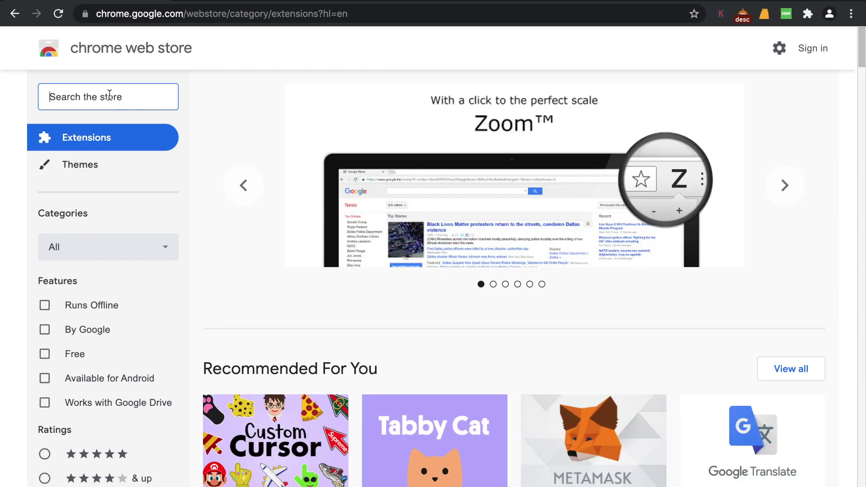
{"action": "type", "text": "vpn"}
Step: Search the Chrome Web Store for 'vpn' extensions
{"action": "key", "text": "Return"}
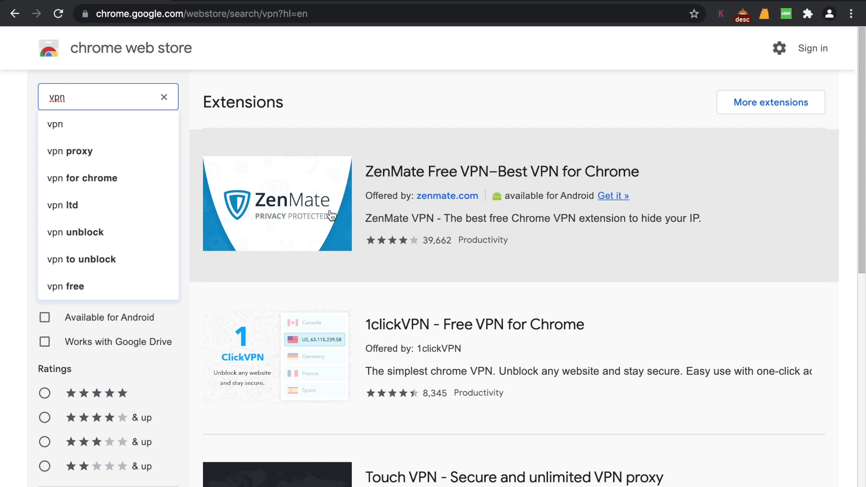
Step: Open ZenMate Free VPN's listing (4,000,000+ users, 39,662 ratings) and add it to Chrome
{"action": "left_click", "coordinate": [318, 234]}
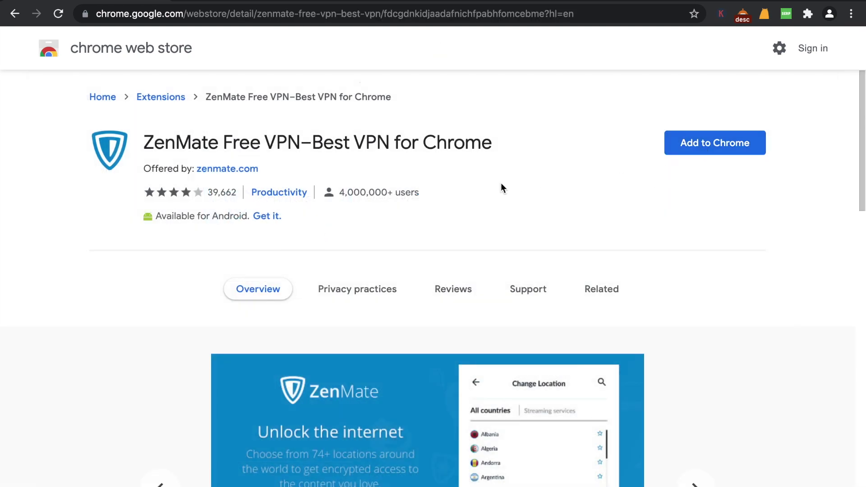
{"action": "left_click_drag", "start_coordinate": [396, 192], "coordinate": [336, 193]}
{"action": "left_click", "coordinate": [409, 190]}
{"action": "left_click_drag", "start_coordinate": [237, 192], "coordinate": [192, 194]}
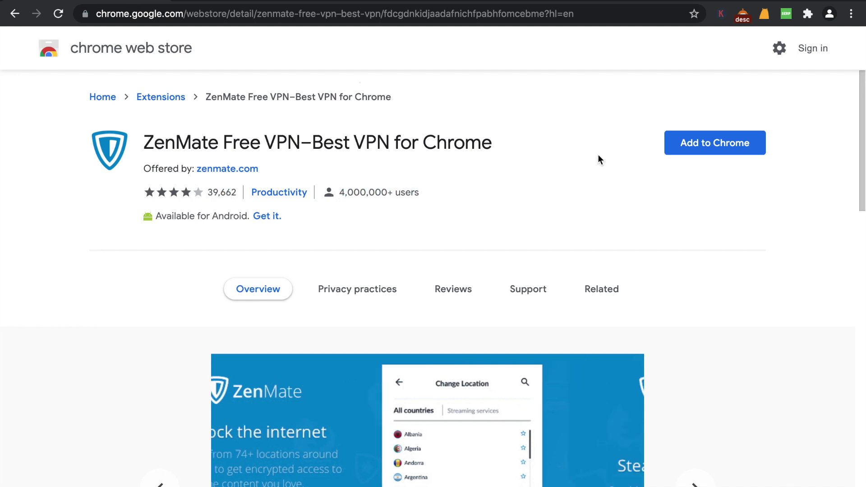
{"action": "left_click", "coordinate": [698, 148]}
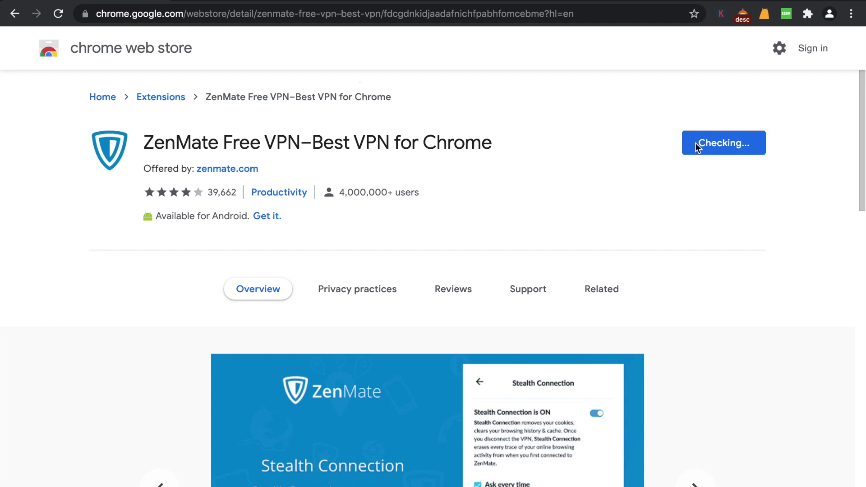
{"action": "left_click", "coordinate": [536, 90]}
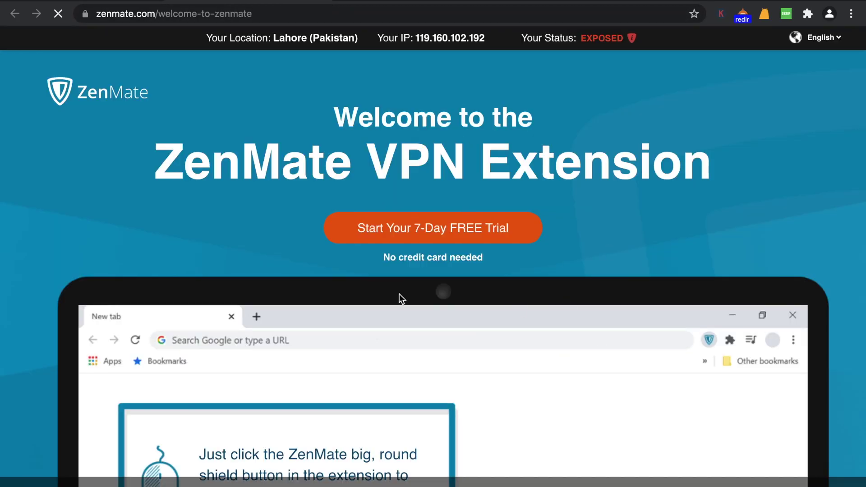
{"action": "scroll", "coordinate": [471, 389], "scroll_direction": "down", "scroll_amount": 1}
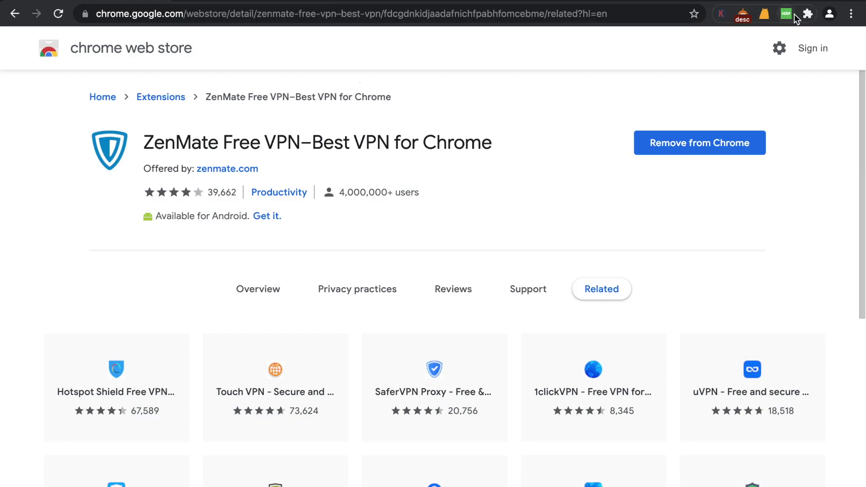
Step: Open the Chrome profile menu from the store listing that shows ZenMate installed
{"action": "left_click", "coordinate": [830, 14]}
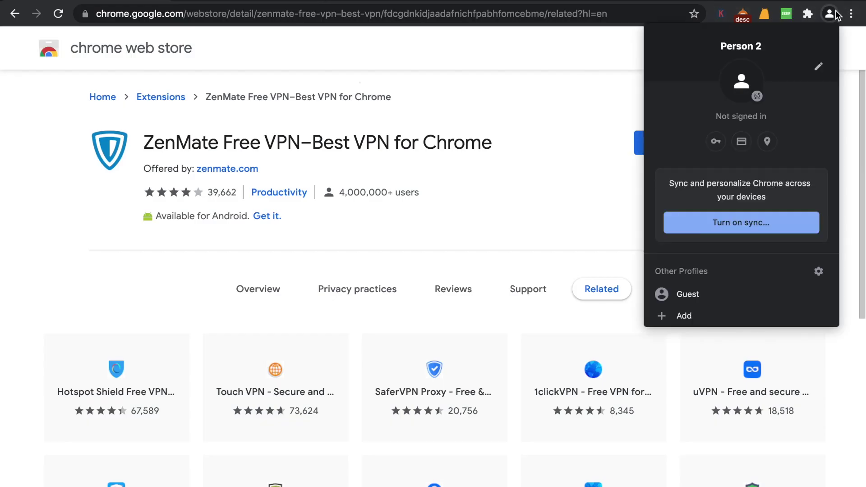
Step: Dismiss the profile menu and pin ZenMate Free VPN from the Extensions menu
{"action": "key", "text": "Escape"}
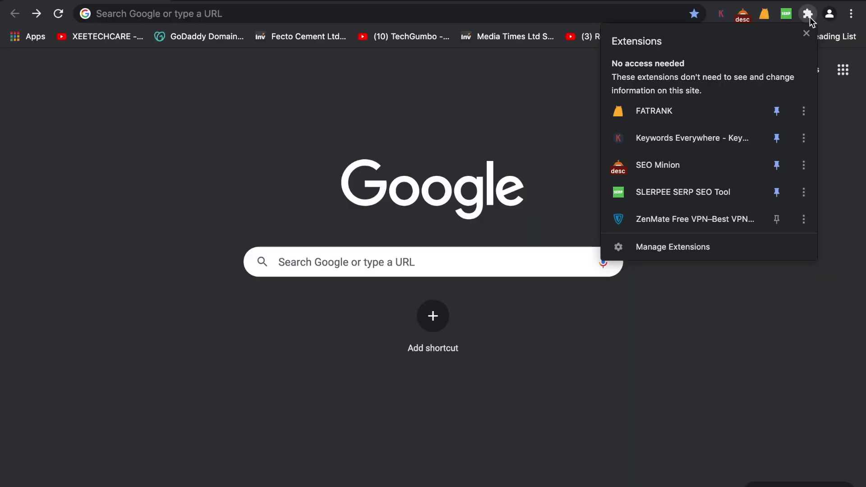
{"action": "left_click", "coordinate": [608, 402]}
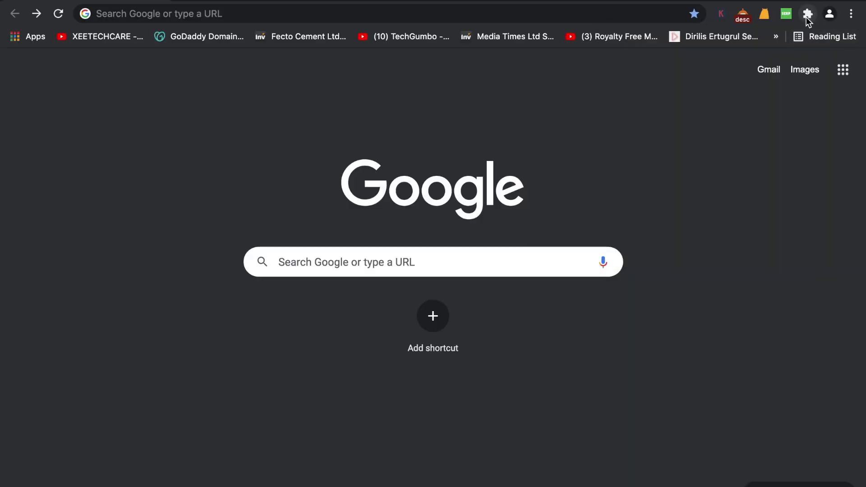
{"action": "left_click", "coordinate": [809, 14]}
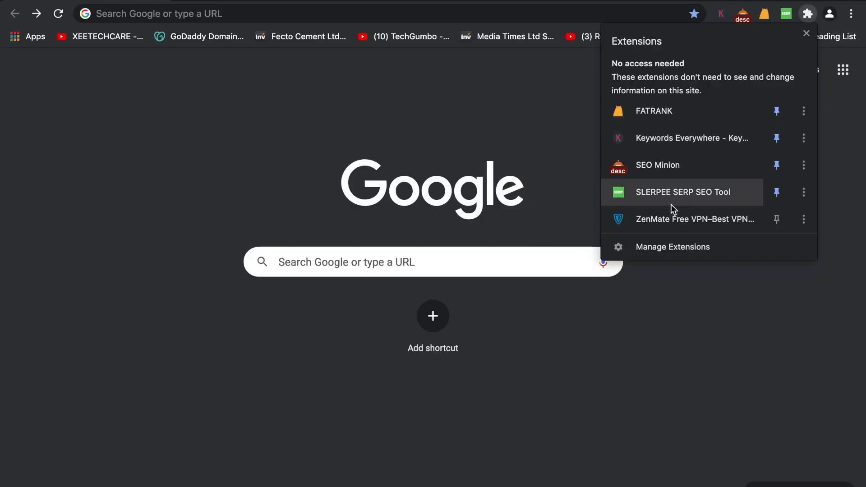
{"action": "left_click", "coordinate": [777, 219]}
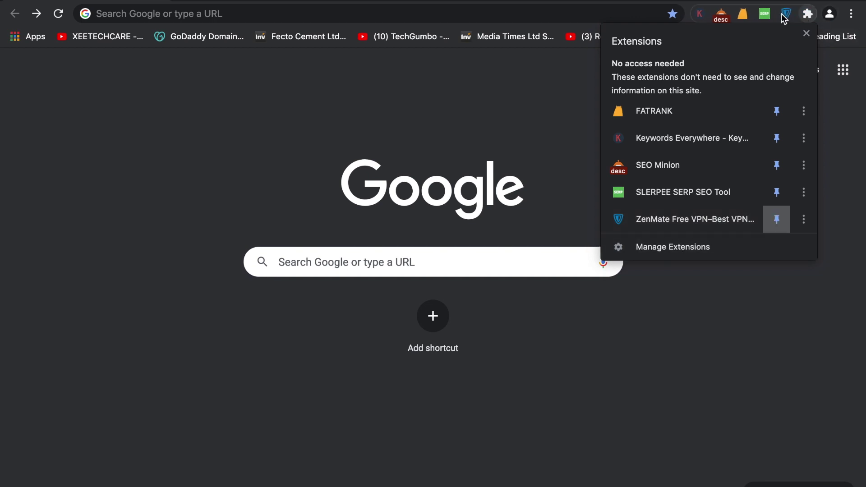
{"action": "left_click", "coordinate": [787, 15]}
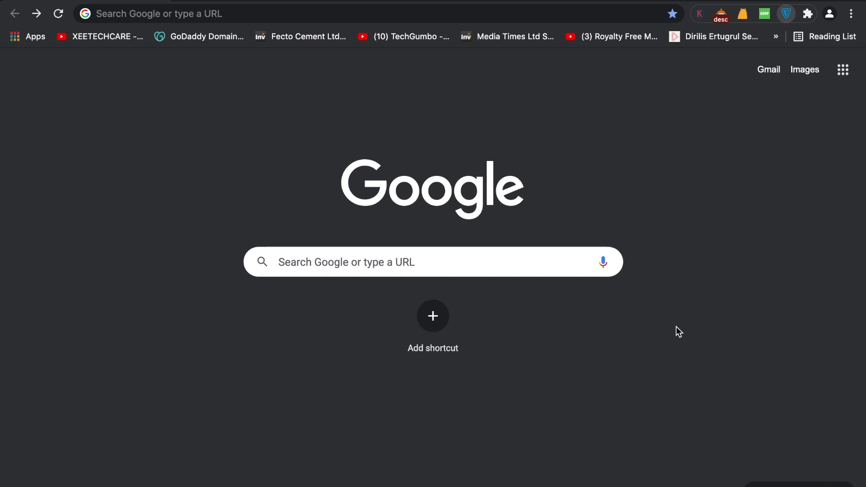
Step: Open the ZenMate panel and click through the Quick Tour to its end
{"action": "left_click", "coordinate": [785, 13]}
{"action": "left_click", "coordinate": [688, 187]}
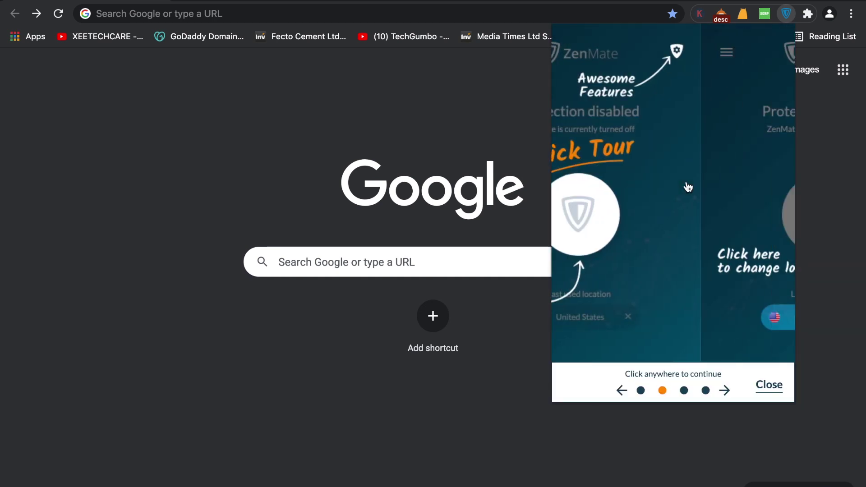
{"action": "left_click", "coordinate": [668, 328]}
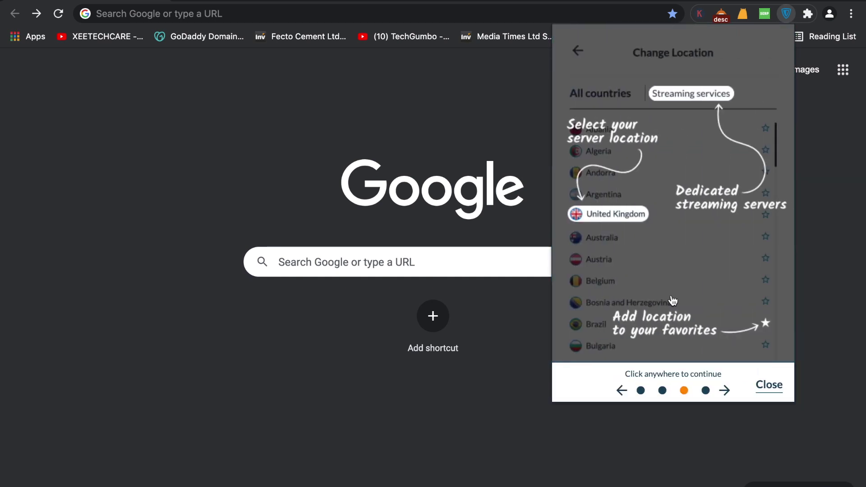
{"action": "left_click", "coordinate": [672, 301]}
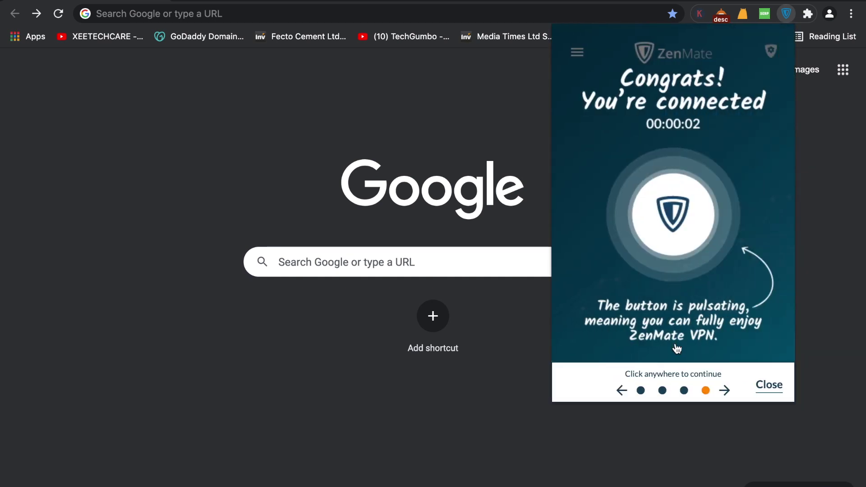
{"action": "left_click", "coordinate": [761, 386]}
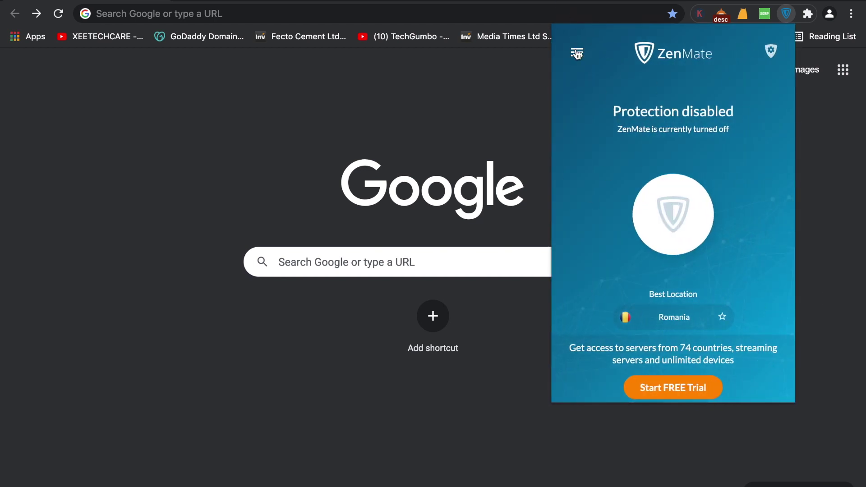
Step: Browse the server location list, then connect ZenMate to the free Romania server
{"action": "left_click", "coordinate": [674, 317]}
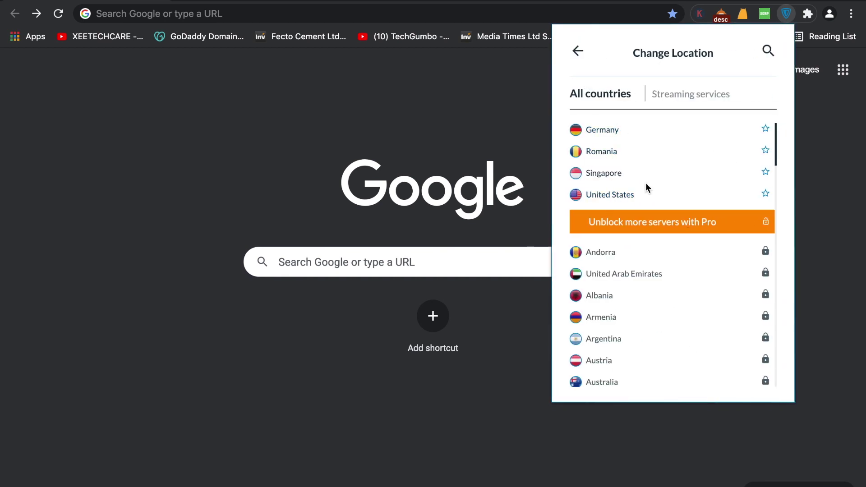
{"action": "left_click", "coordinate": [579, 52]}
{"action": "left_click", "coordinate": [664, 237]}
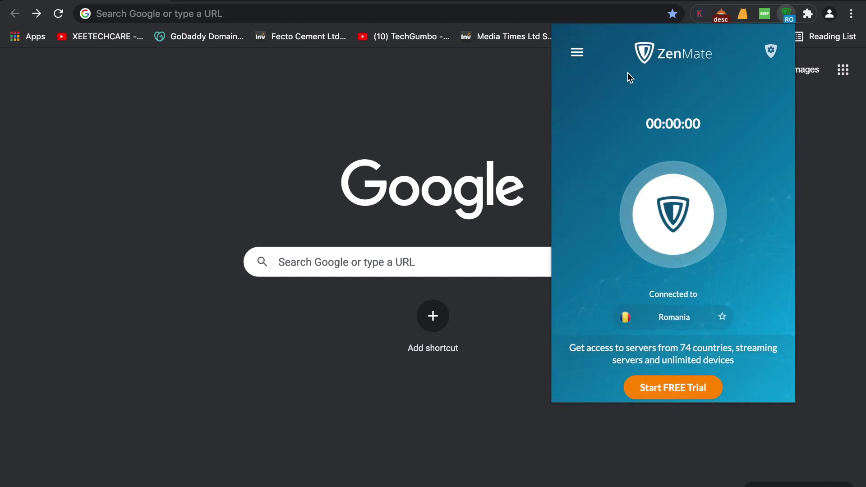
{"action": "left_click_drag", "start_coordinate": [685, 125], "coordinate": [641, 124]}
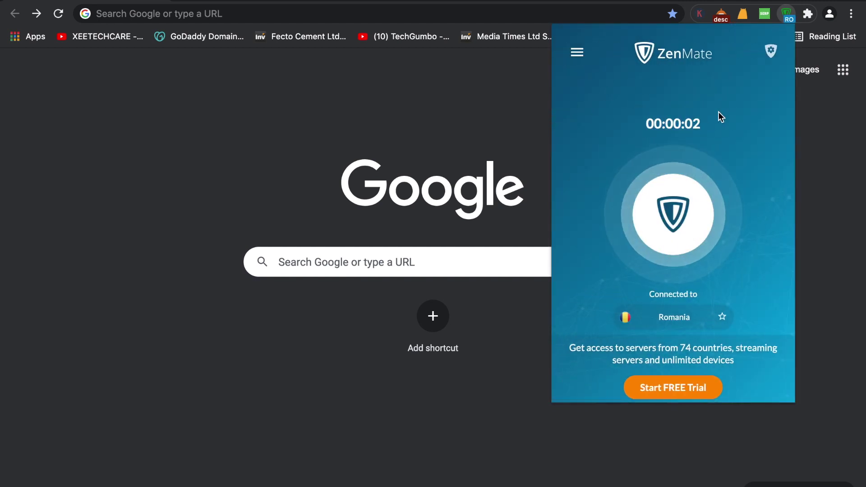
{"action": "left_click_drag", "start_coordinate": [717, 118], "coordinate": [609, 121]}
{"action": "left_click_drag", "start_coordinate": [729, 118], "coordinate": [639, 122]}
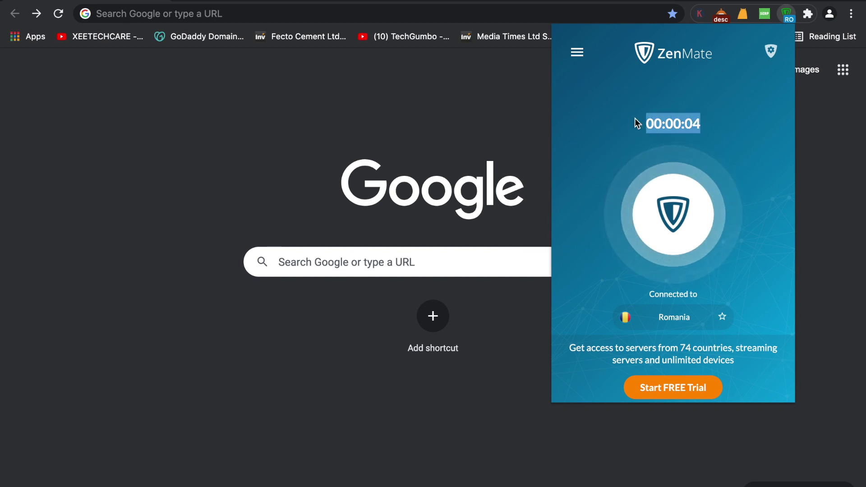
Step: Close and reopen the ZenMate panel, then choose 'Maybe later' on the free-trial offer
{"action": "left_click", "coordinate": [827, 196]}
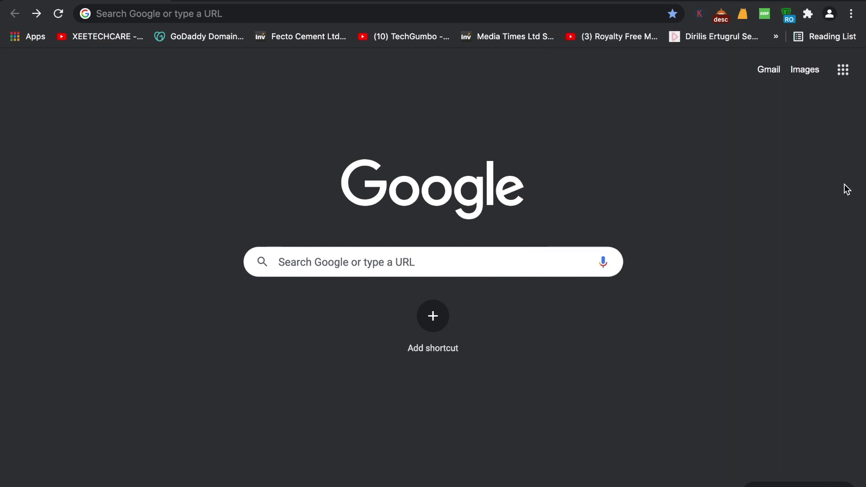
{"action": "left_click", "coordinate": [788, 19]}
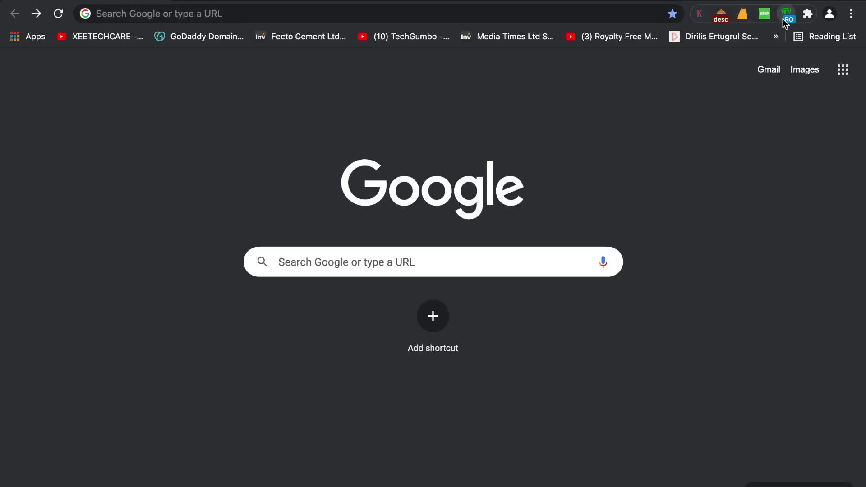
{"action": "left_click", "coordinate": [789, 15]}
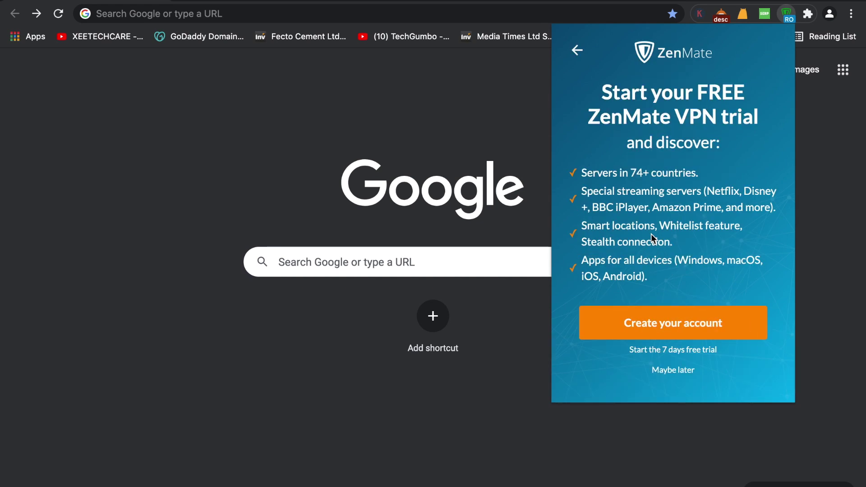
{"action": "left_click", "coordinate": [822, 184]}
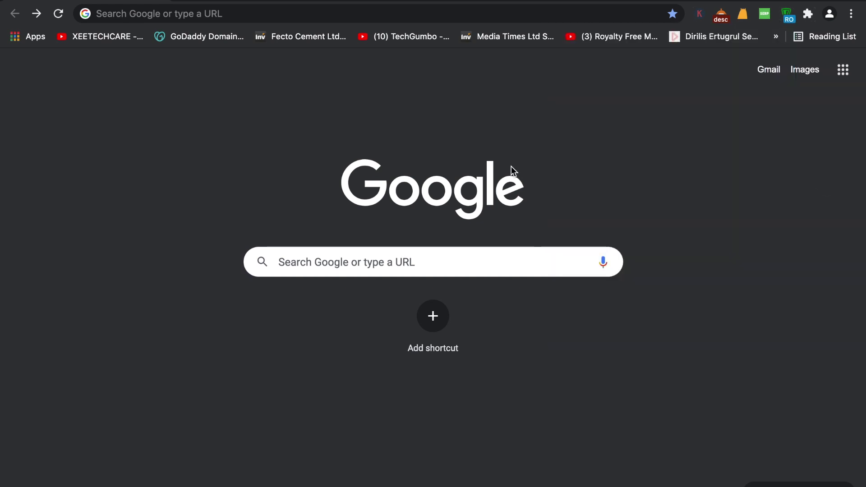